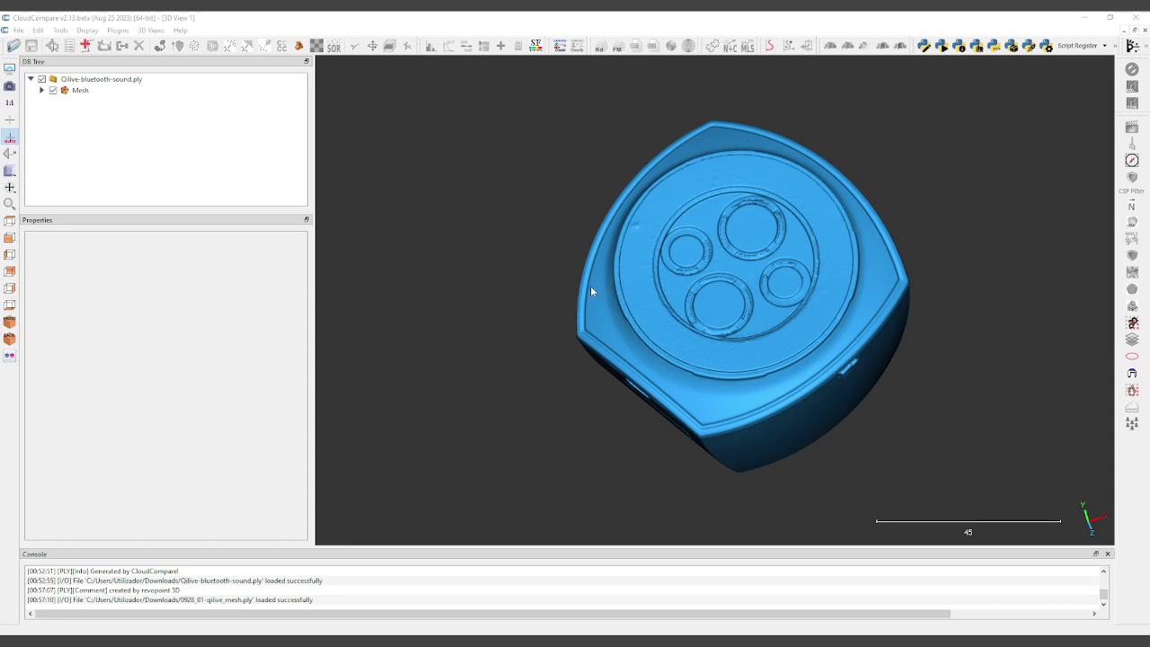
# Step: Select the Qlive-bluetooth-sound.ply mesh in the DB Tree to show its properties
pyautogui.click(717, 248)
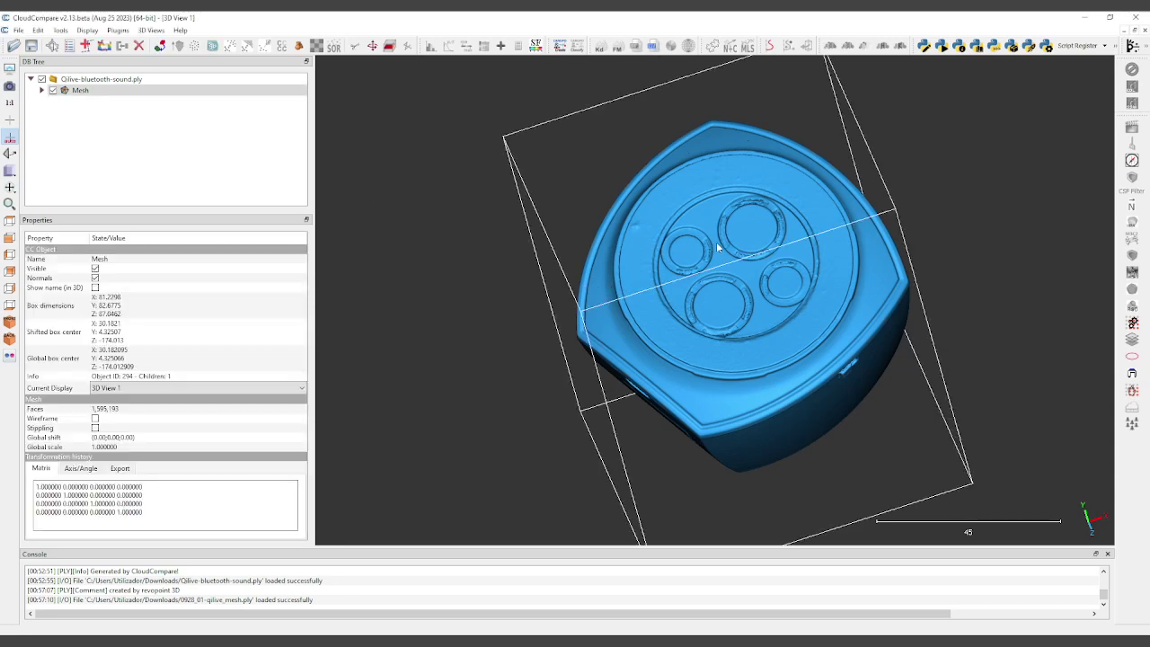
# Step: Level the speaker mesh using three points picked on its flat top surface
pyautogui.click(10, 154)
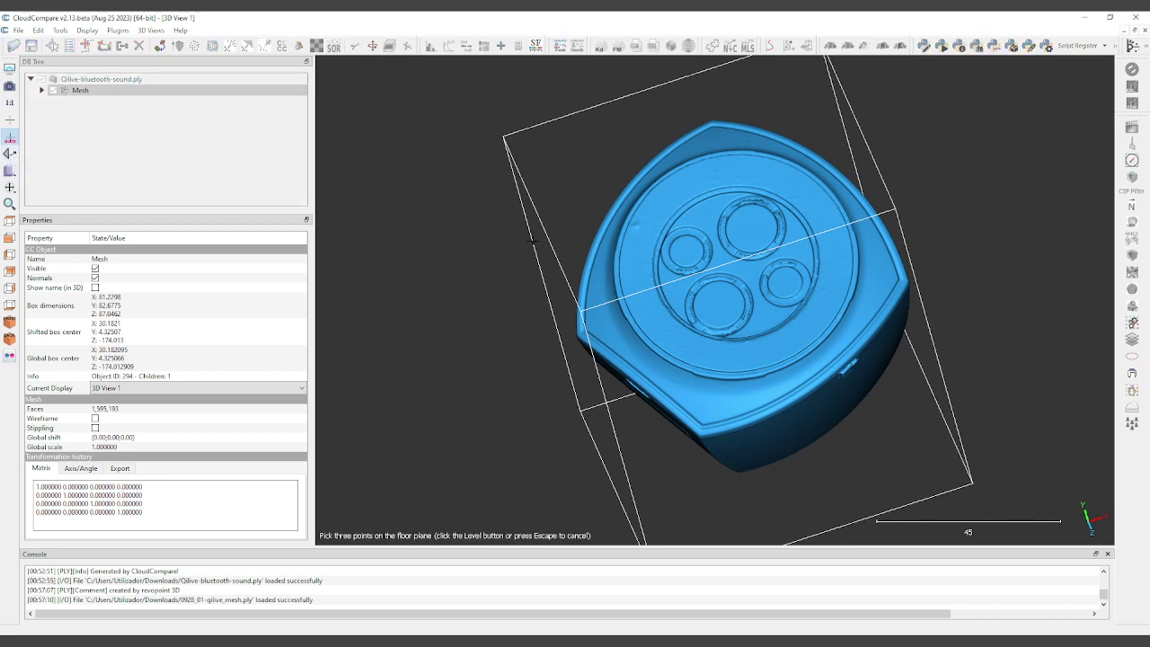
pyautogui.click(679, 187)
pyautogui.click(663, 336)
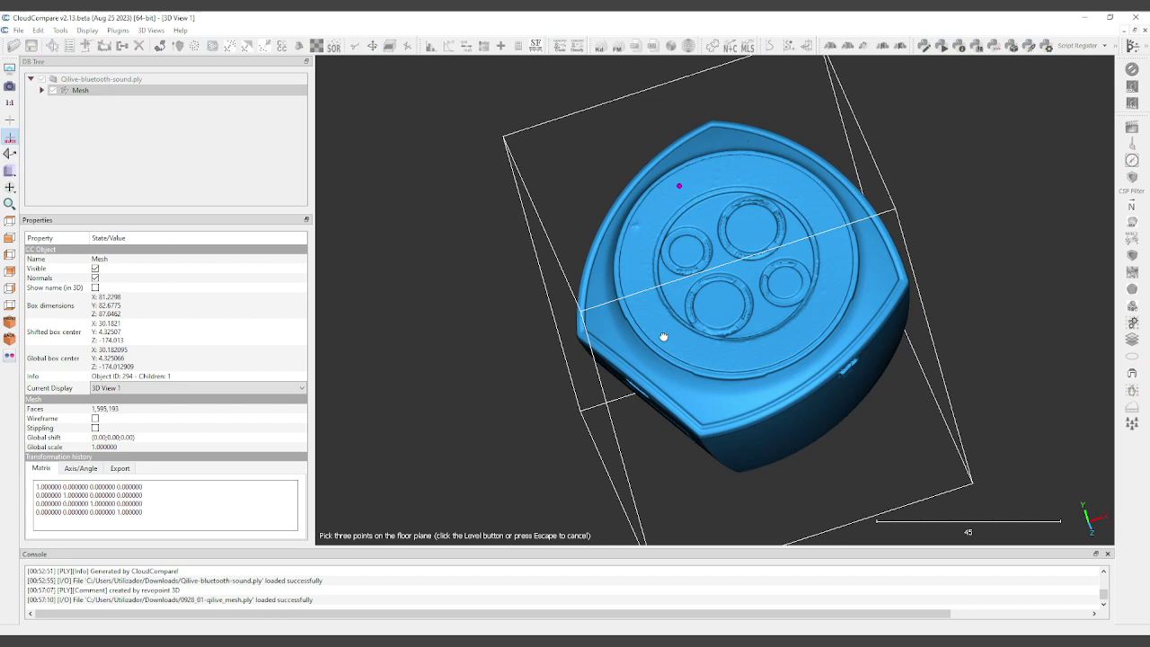
pyautogui.click(834, 288)
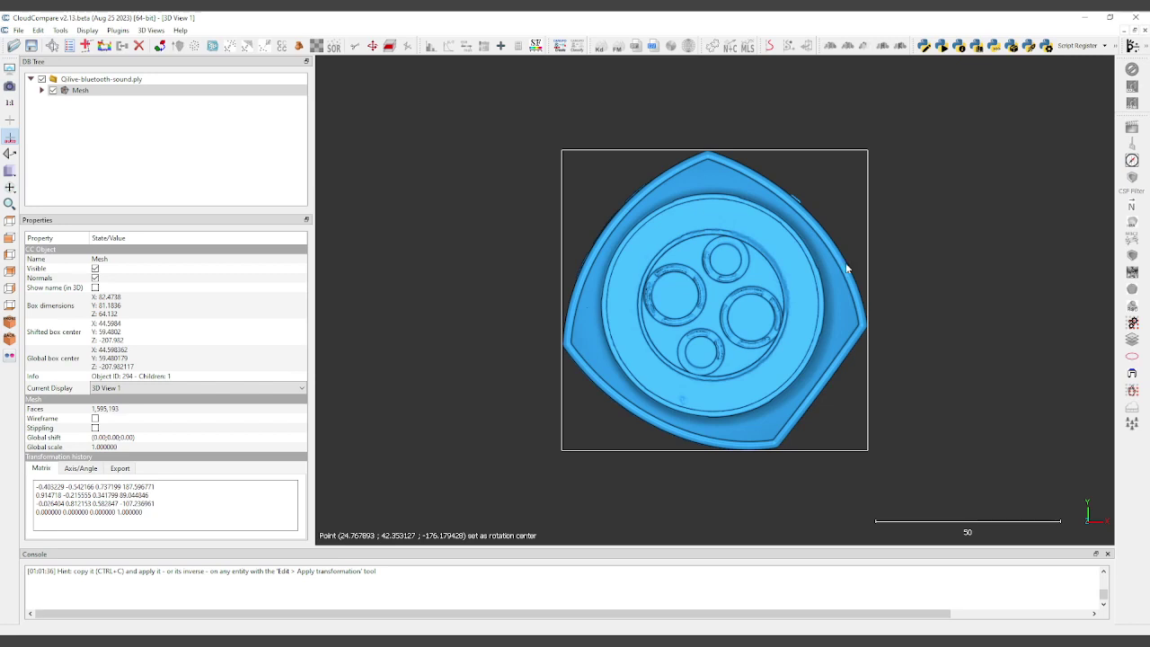
# Step: With Translate/Rotate, drag the speaker mesh to tilt it and shift it around the scene
pyautogui.click(373, 46)
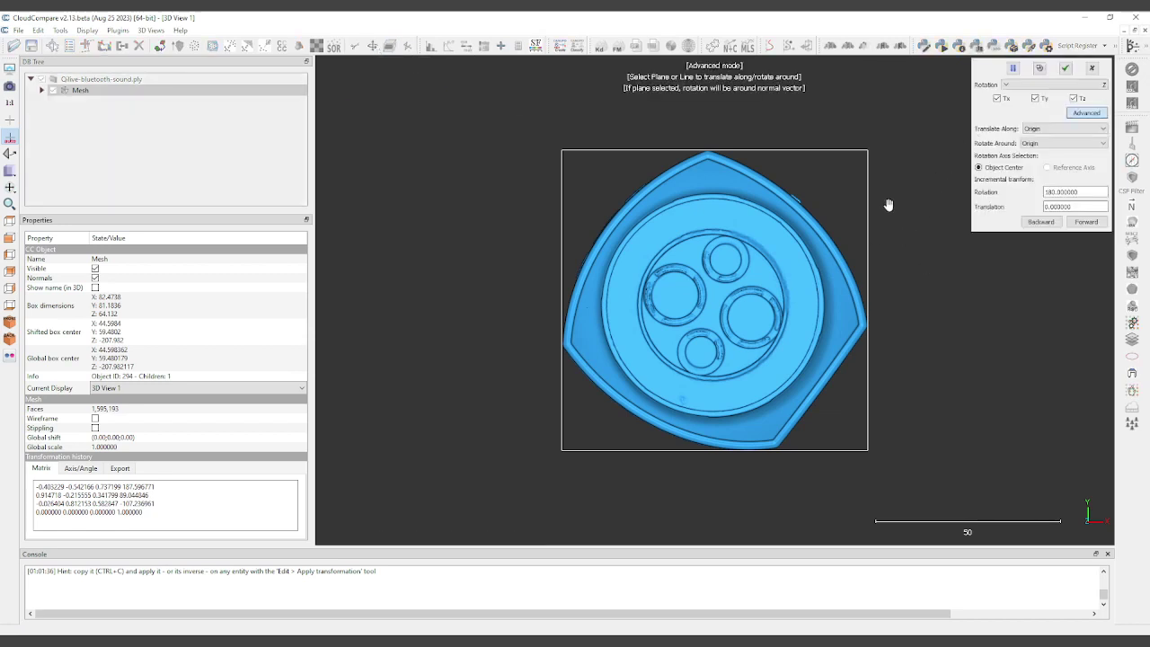
pyautogui.moveTo(897, 151); pyautogui.dragTo(835, 442)
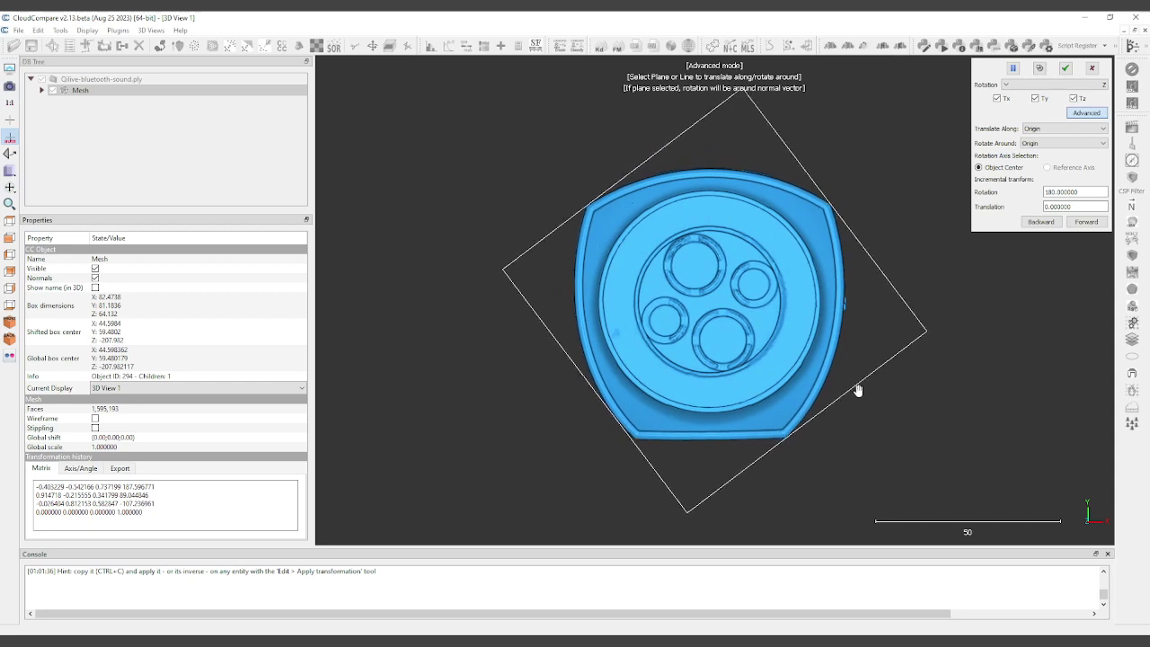
pyautogui.moveTo(853, 391); pyautogui.dragTo(780, 564, button='right')
pyautogui.moveTo(807, 406); pyautogui.dragTo(816, 526, button='right')
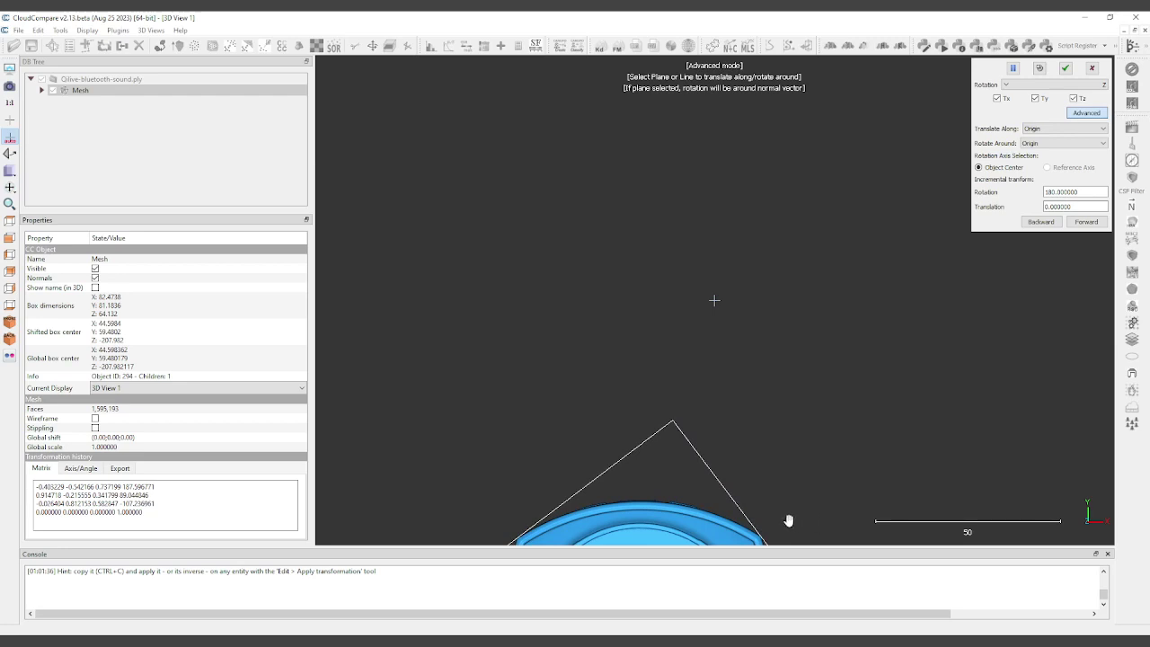
pyautogui.moveTo(812, 464); pyautogui.dragTo(811, 466)
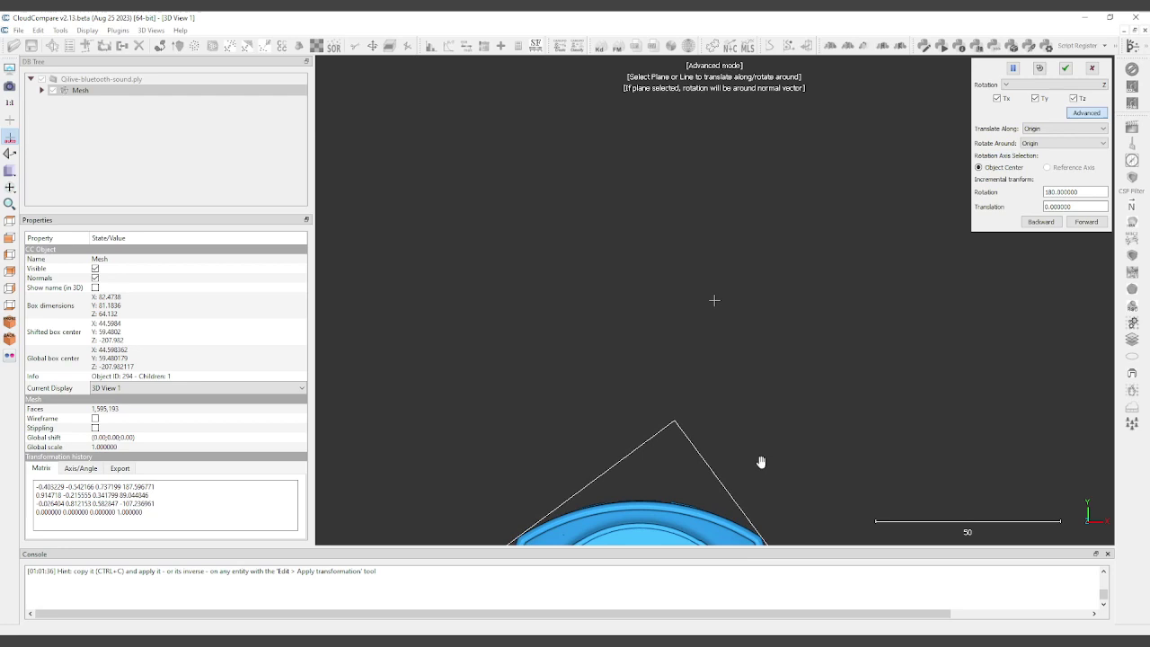
pyautogui.moveTo(760, 462); pyautogui.dragTo(423, 206, button='right')
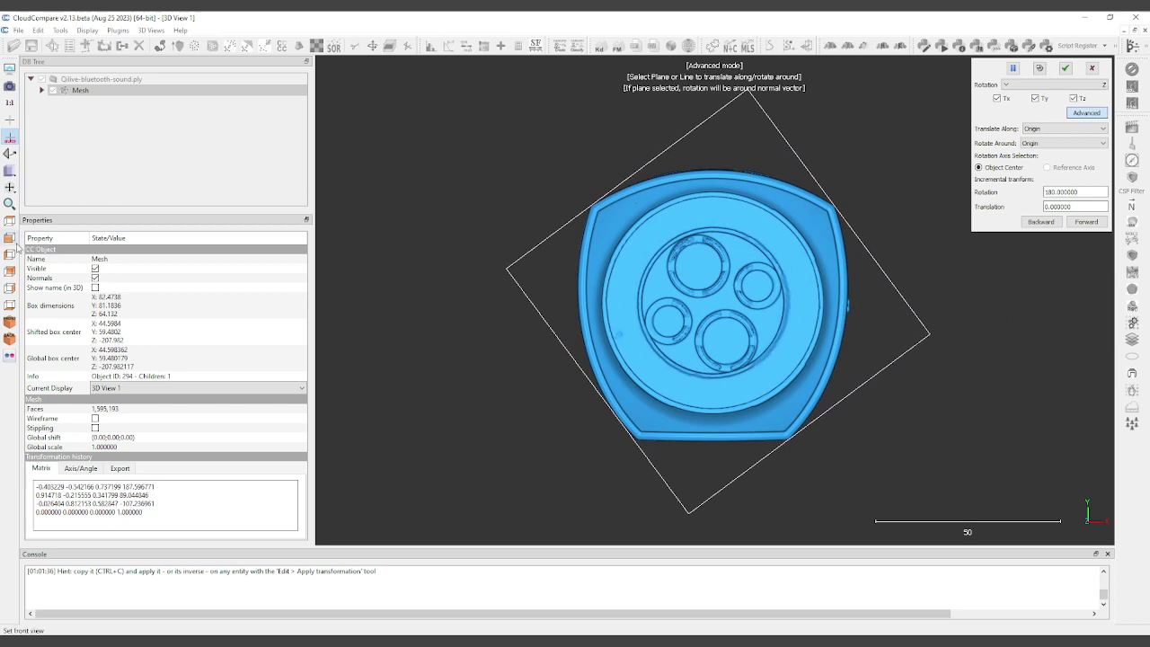
# Step: From the front view, rotate the mesh 180° about the Y axis
pyautogui.click(10, 237)
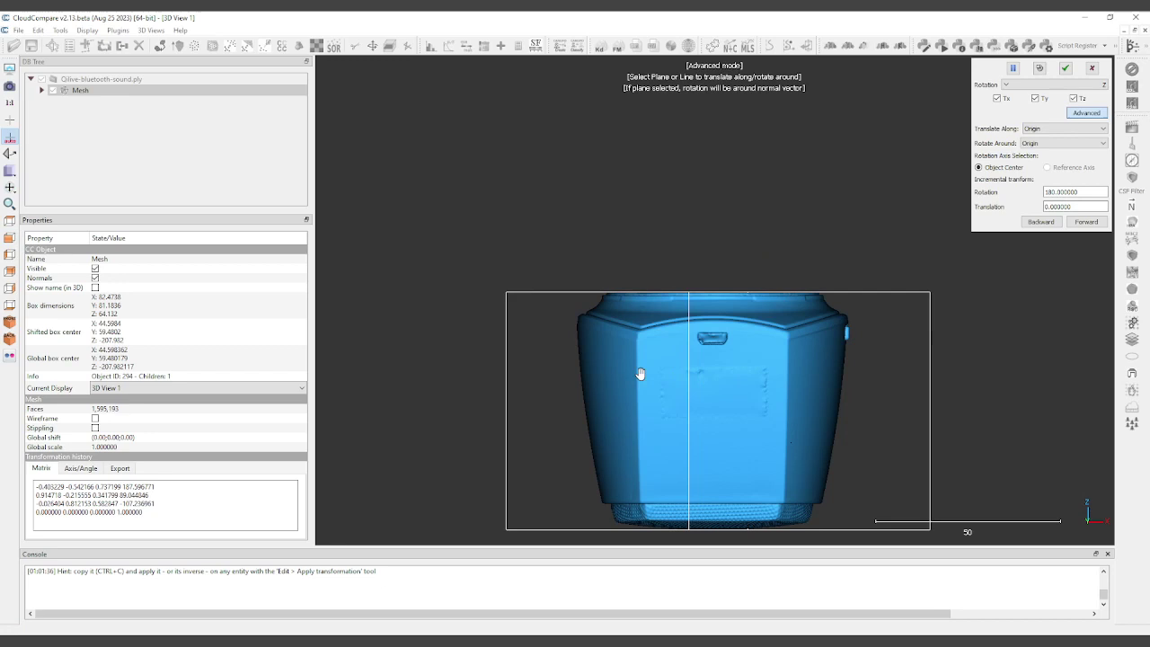
pyautogui.click(1075, 87)
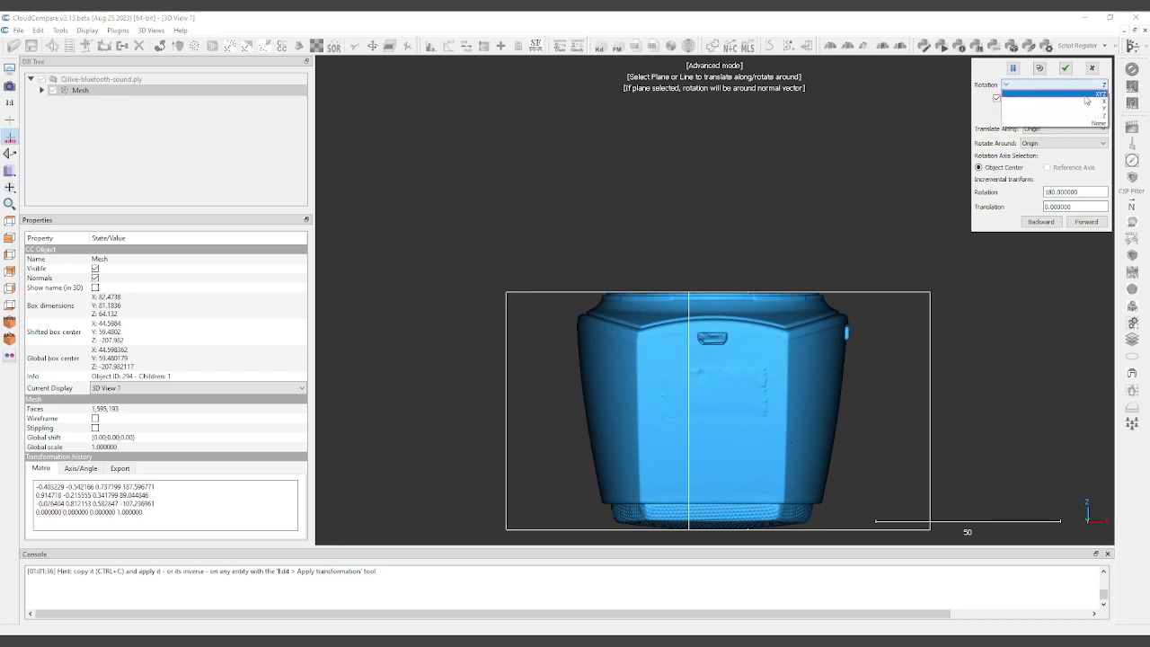
pyautogui.click(1085, 96)
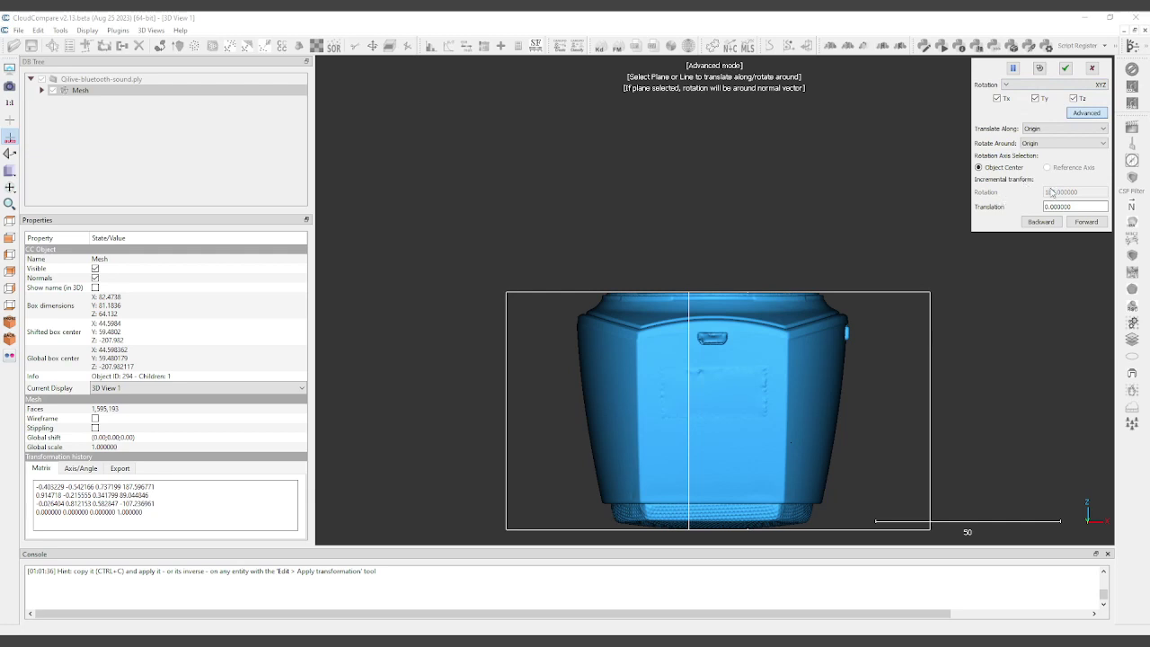
pyautogui.click(1090, 88)
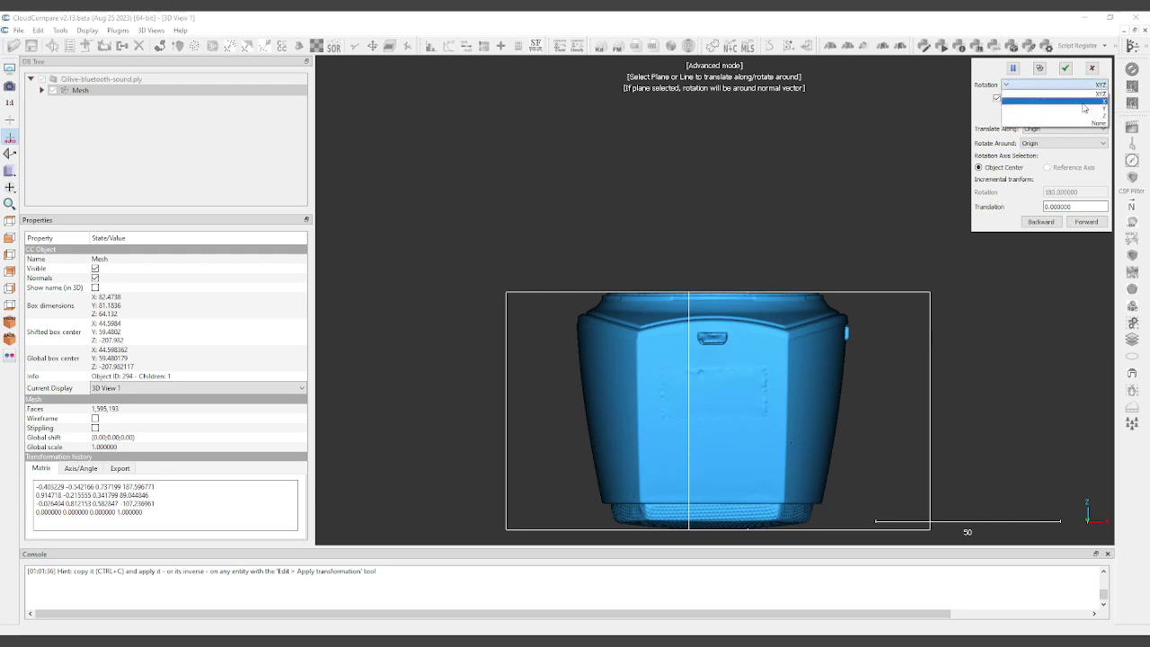
pyautogui.click(1087, 108)
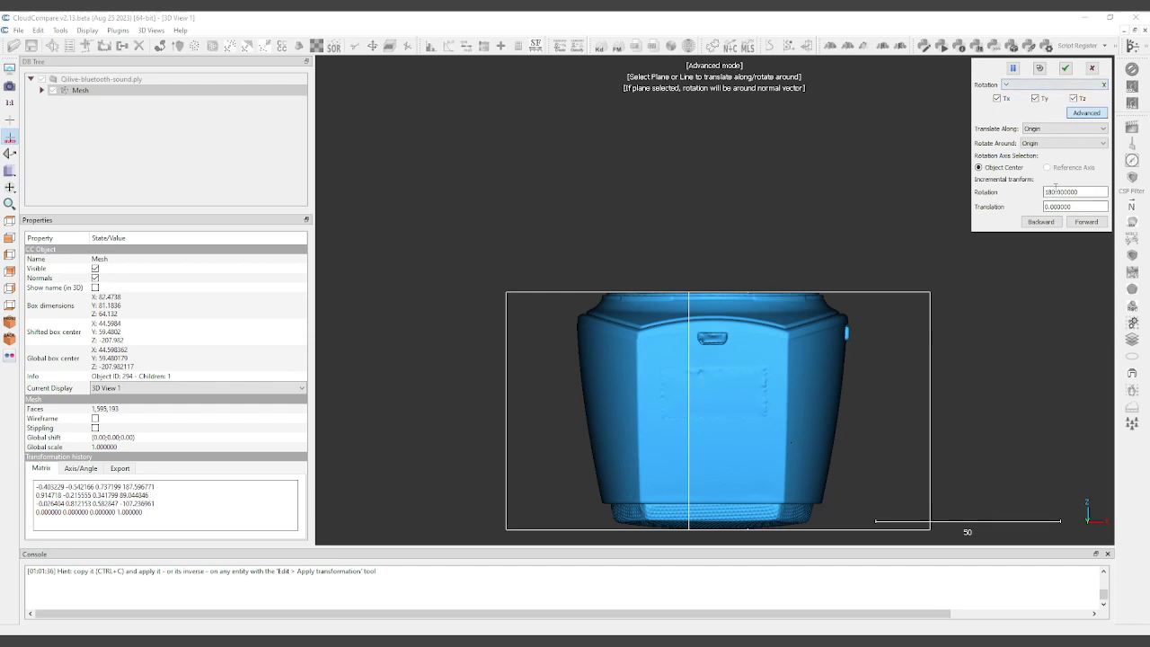
pyautogui.click(1085, 223)
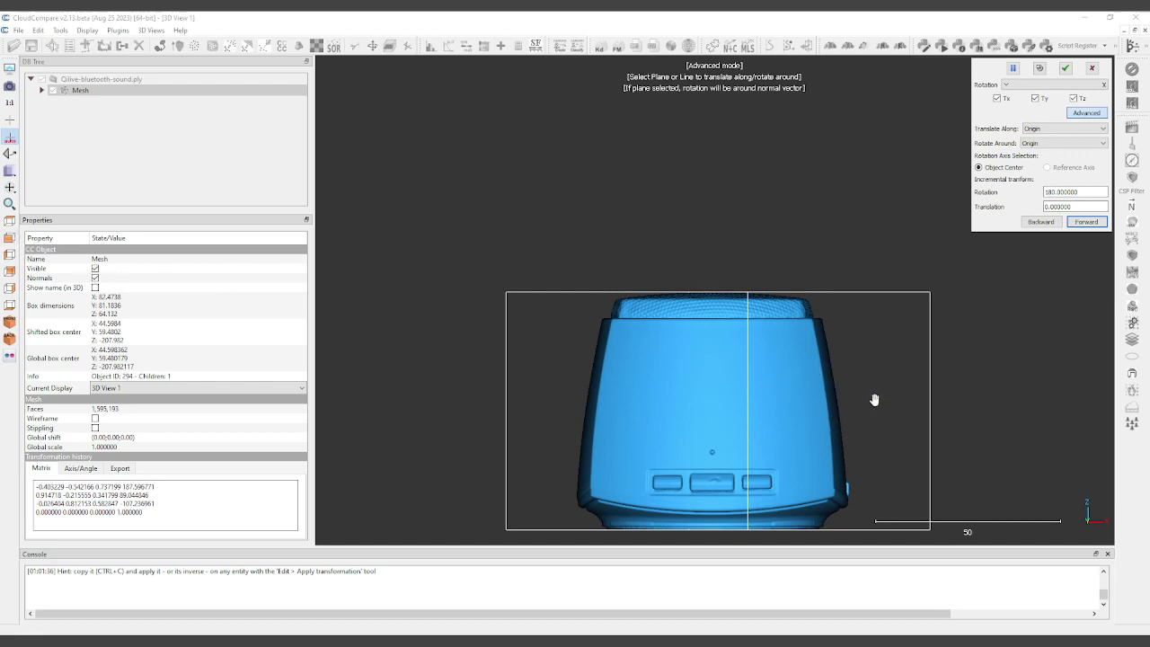
# Step: Move the mesh up, then down while viewing it from above
pyautogui.moveTo(875, 398); pyautogui.dragTo(878, 324, button='right')
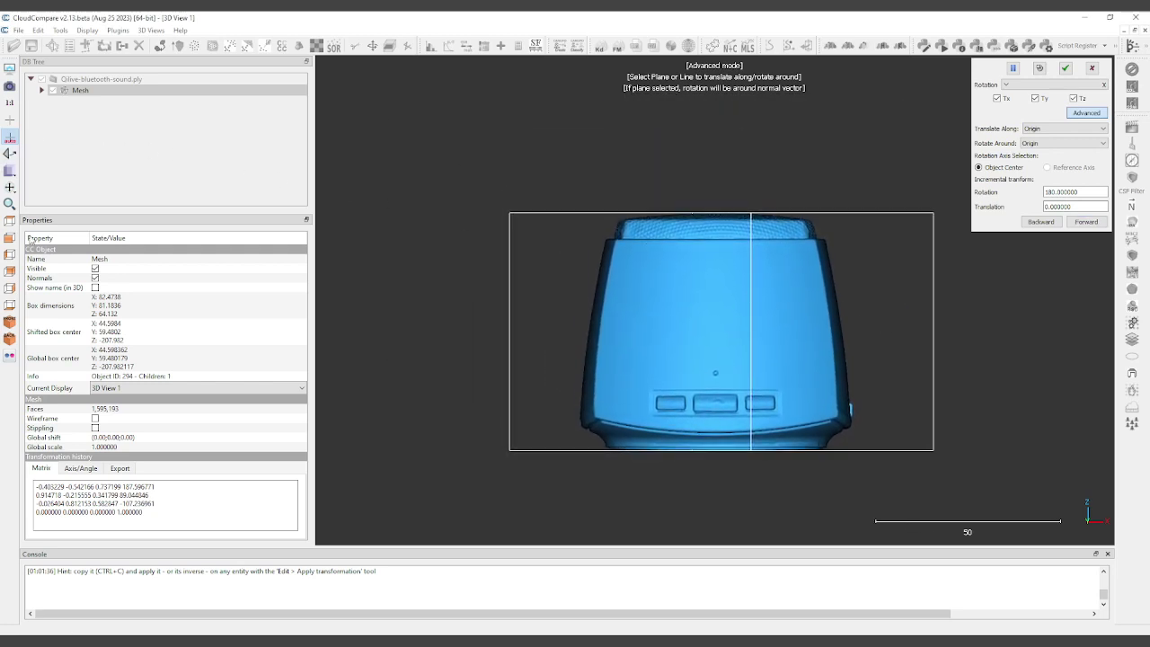
pyautogui.click(10, 221)
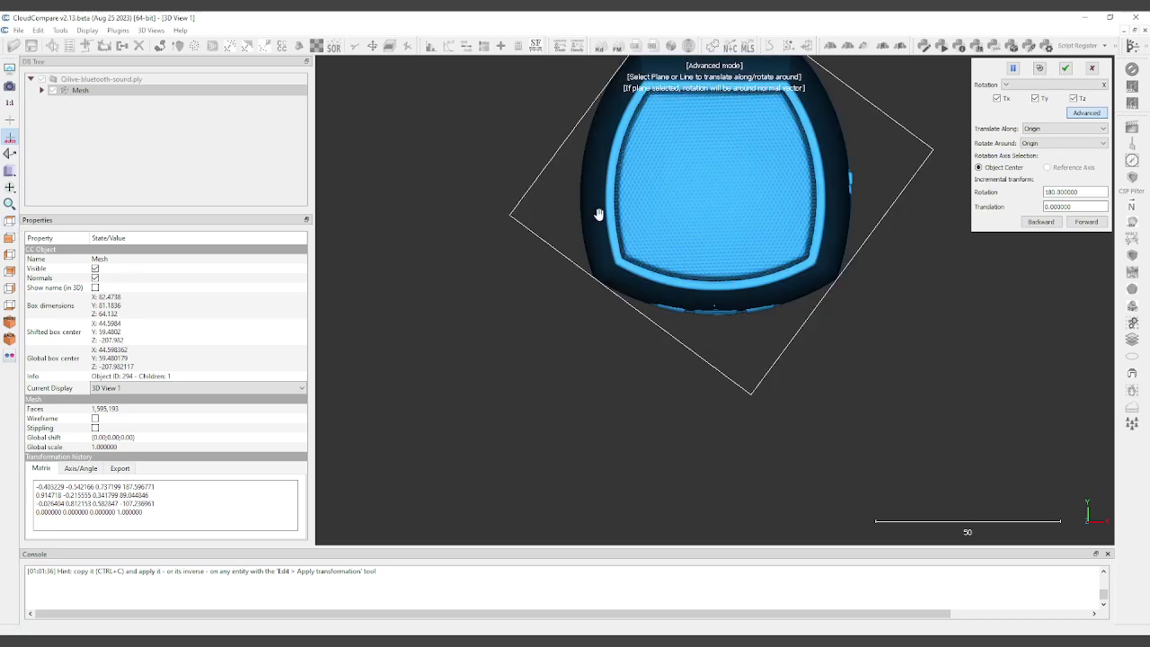
pyautogui.scroll(-5, 680, 316)
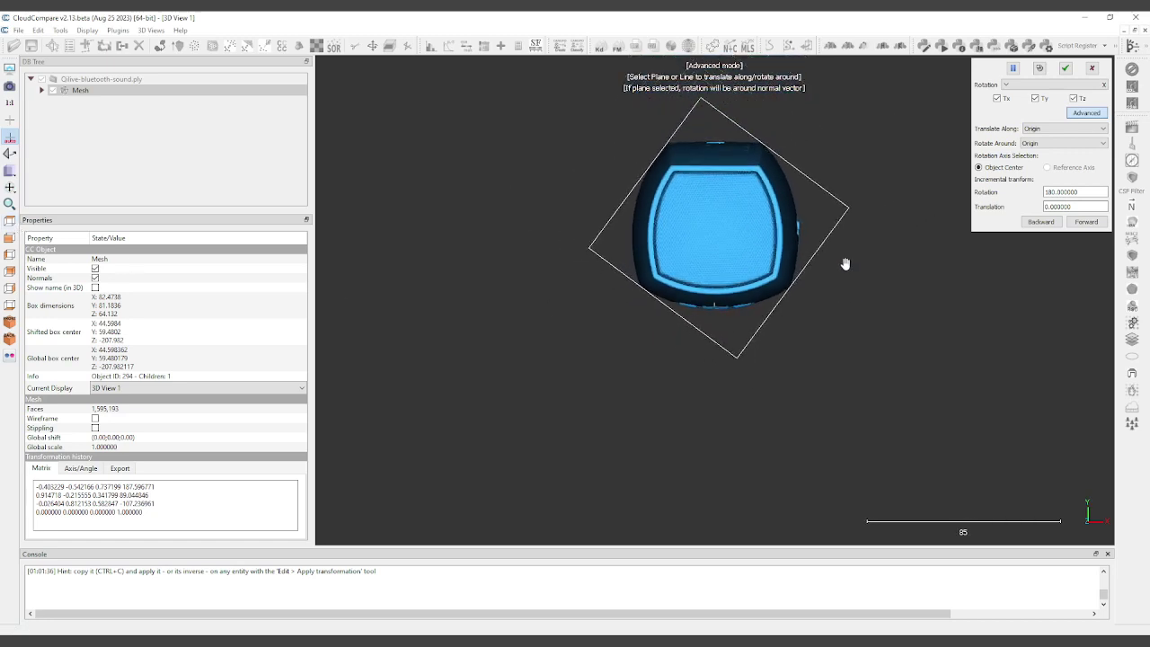
pyautogui.moveTo(845, 264); pyautogui.dragTo(848, 303, button='right')
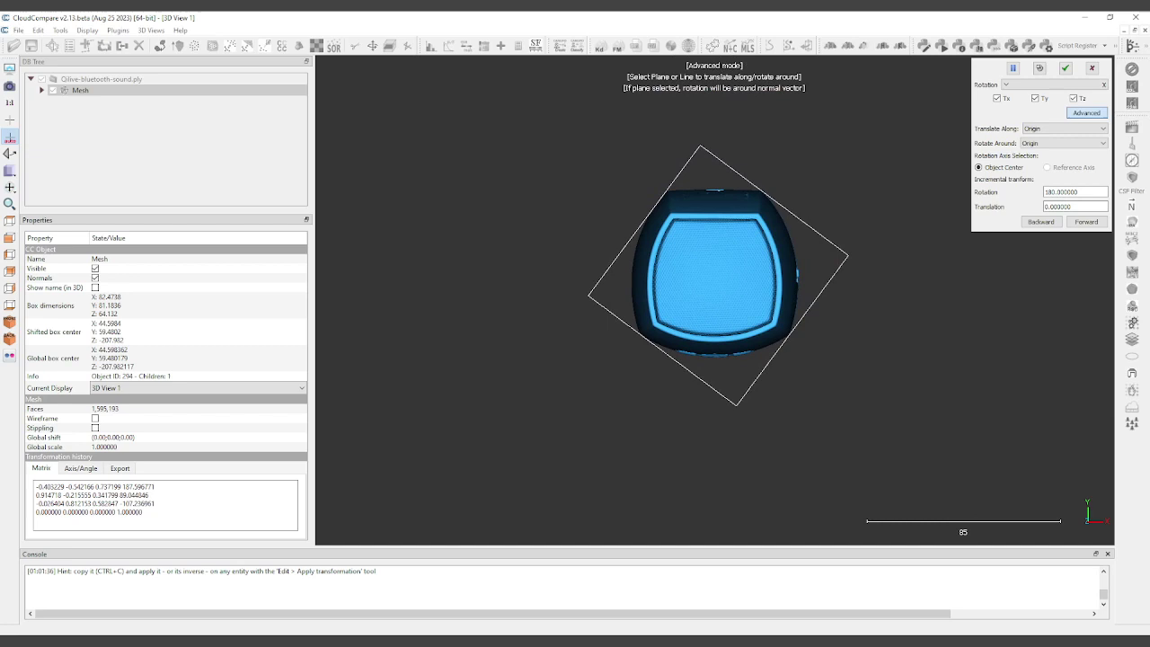
# Step: Check front, back, top and bottom views, then shift the mesh right toward centre
pyautogui.click(10, 237)
pyautogui.click(10, 271)
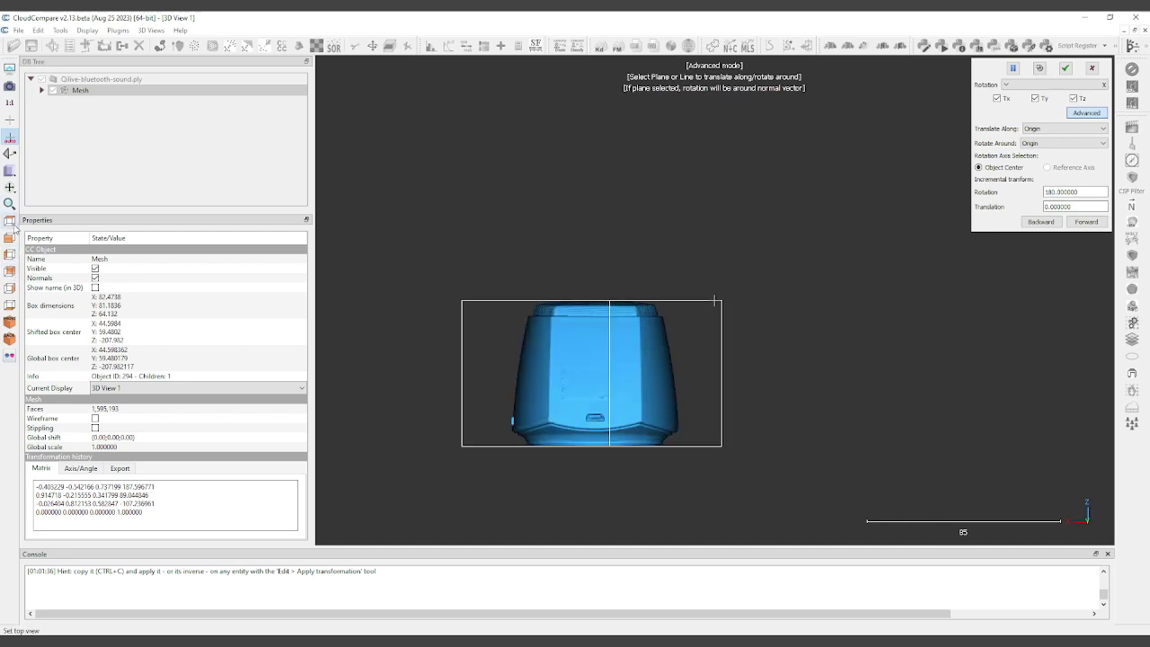
pyautogui.click(10, 221)
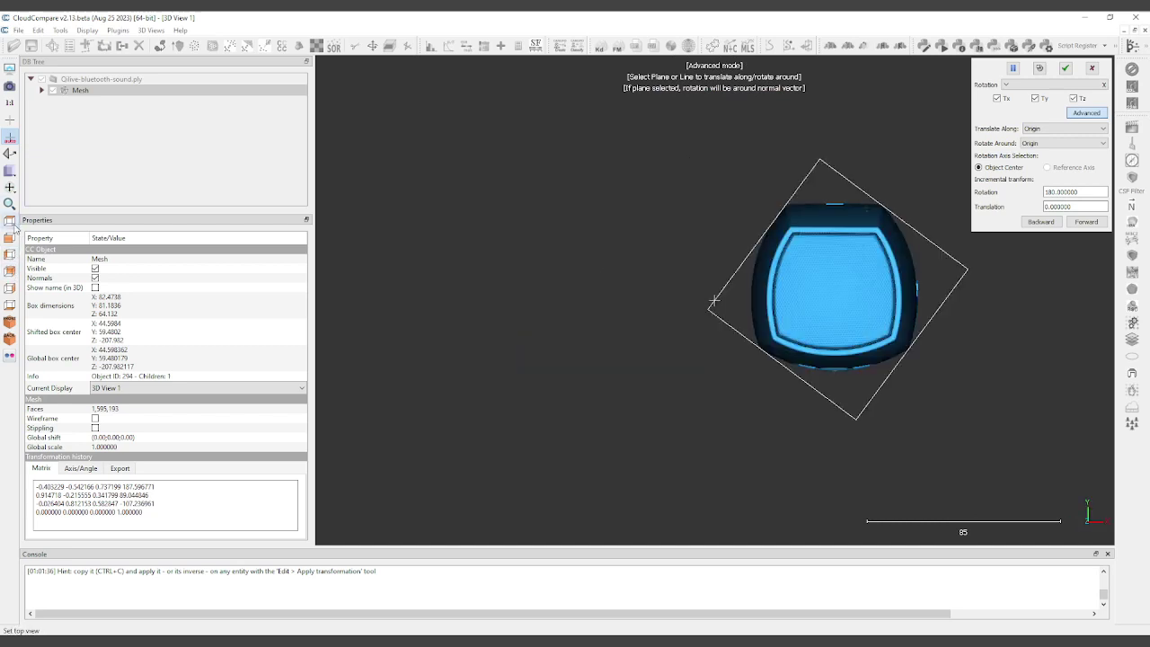
pyautogui.click(10, 306)
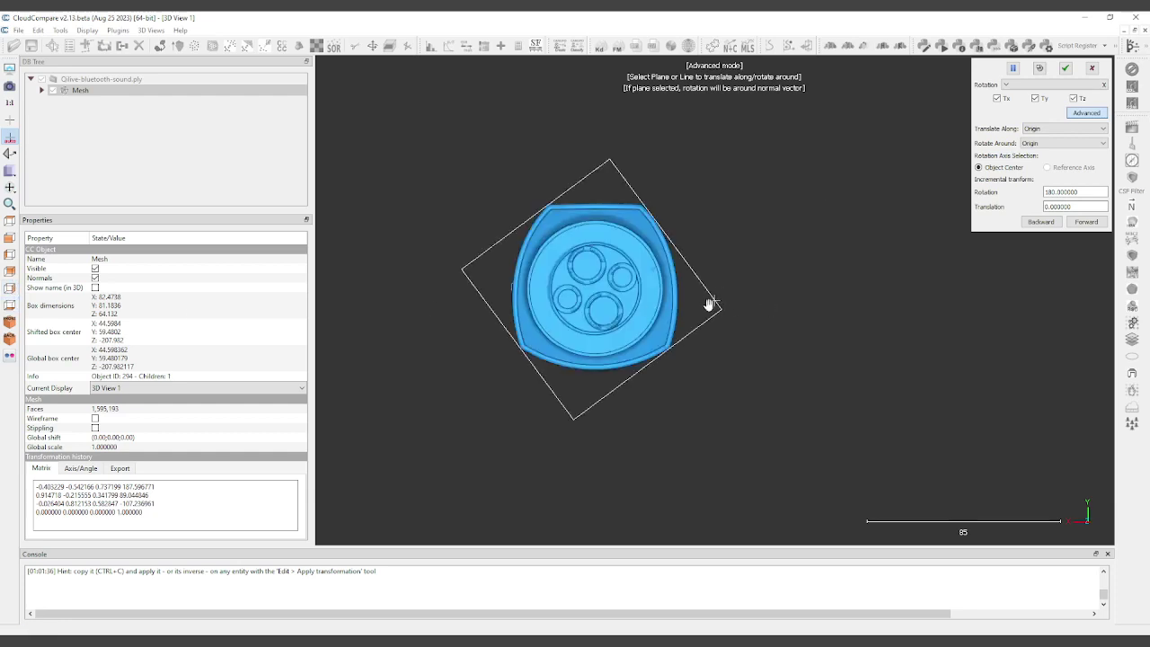
pyautogui.moveTo(770, 264); pyautogui.dragTo(793, 266)
pyautogui.moveTo(793, 266); pyautogui.dragTo(891, 278, button='right')
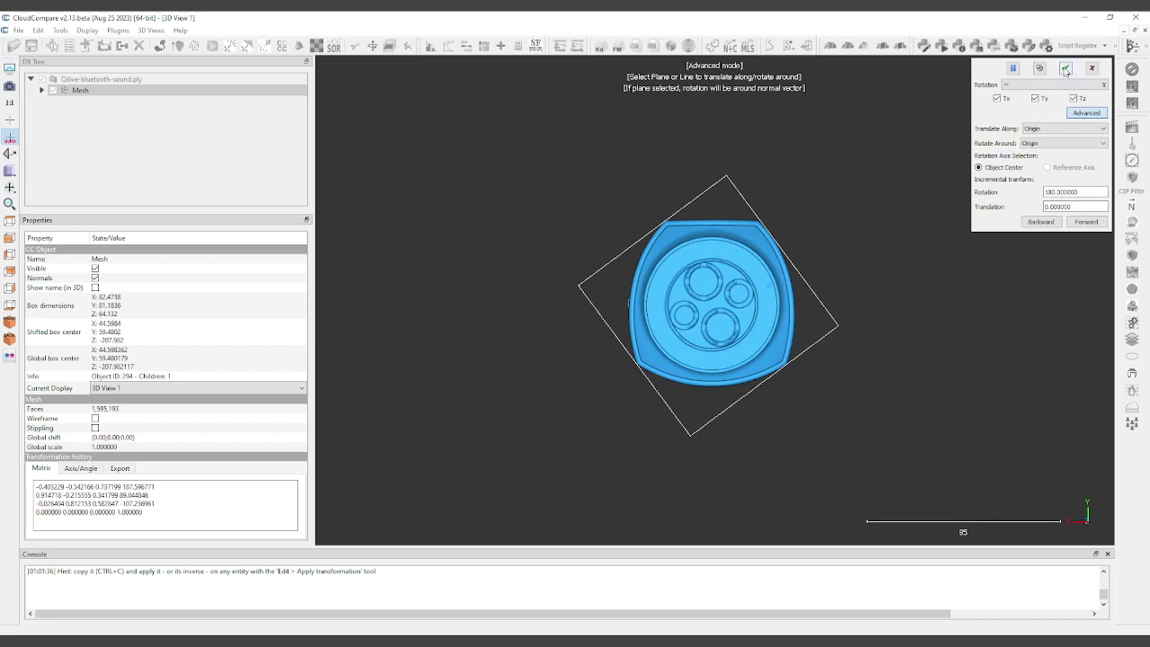
# Step: Apply the transformation, view from above, and reselect the mesh
pyautogui.click(1066, 70)
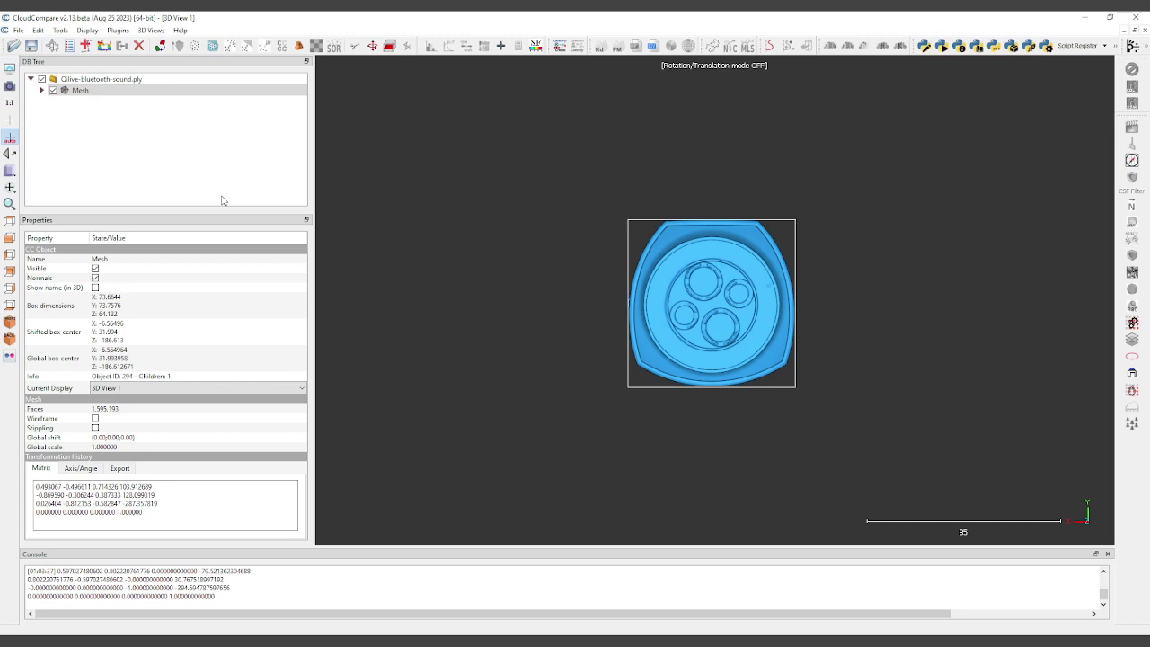
pyautogui.click(10, 221)
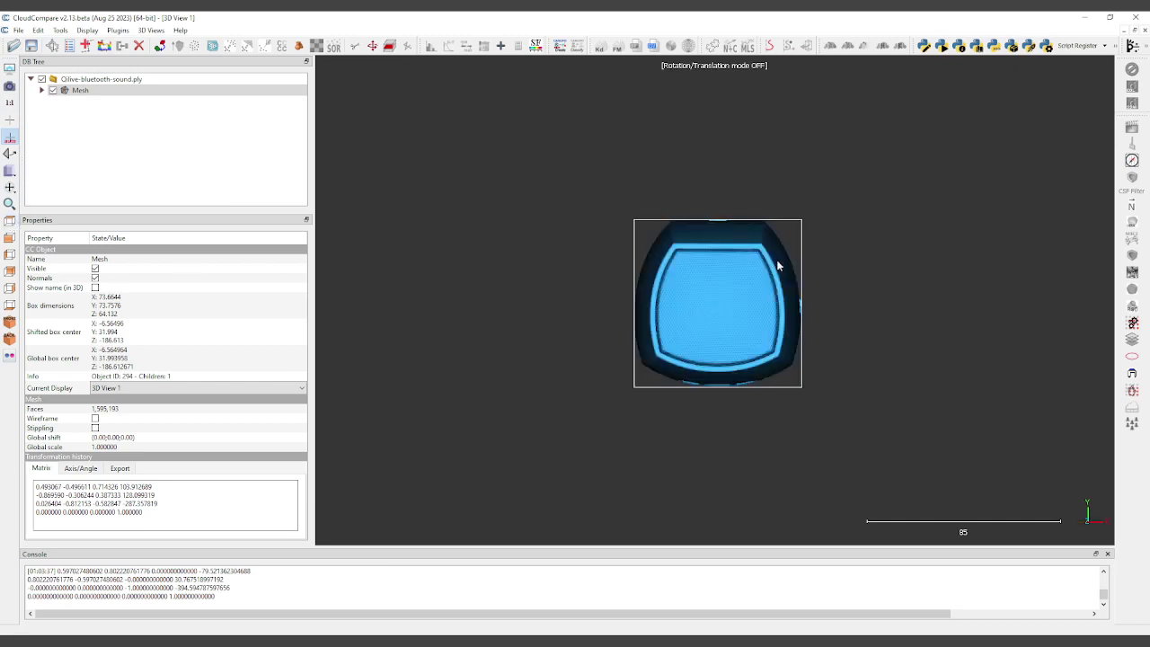
pyautogui.click(584, 208)
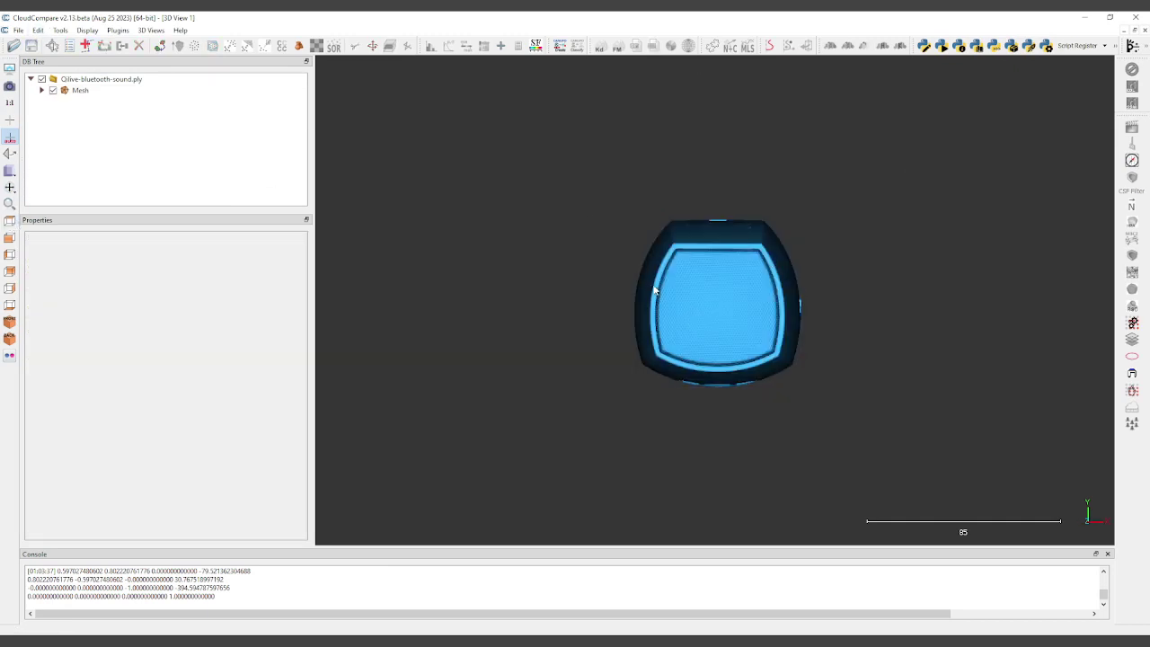
pyautogui.click(655, 290)
# Step: Save the transformed mesh as Mesh.ply in PLY format
pyautogui.click(30, 45)
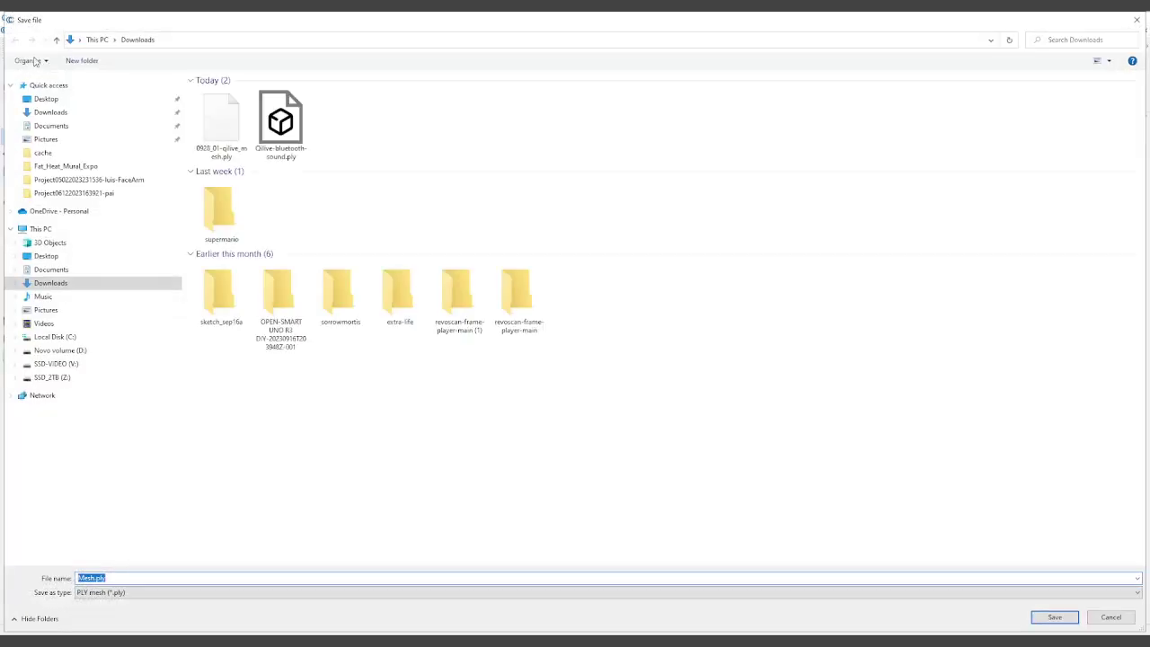
pyautogui.click(1111, 617)
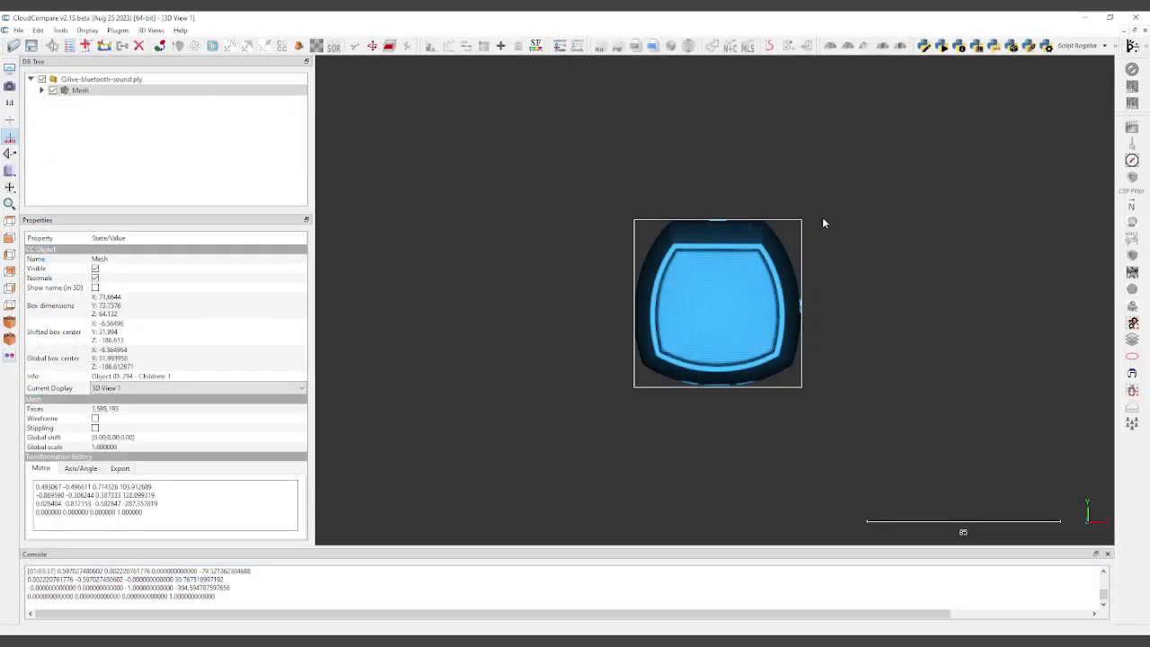